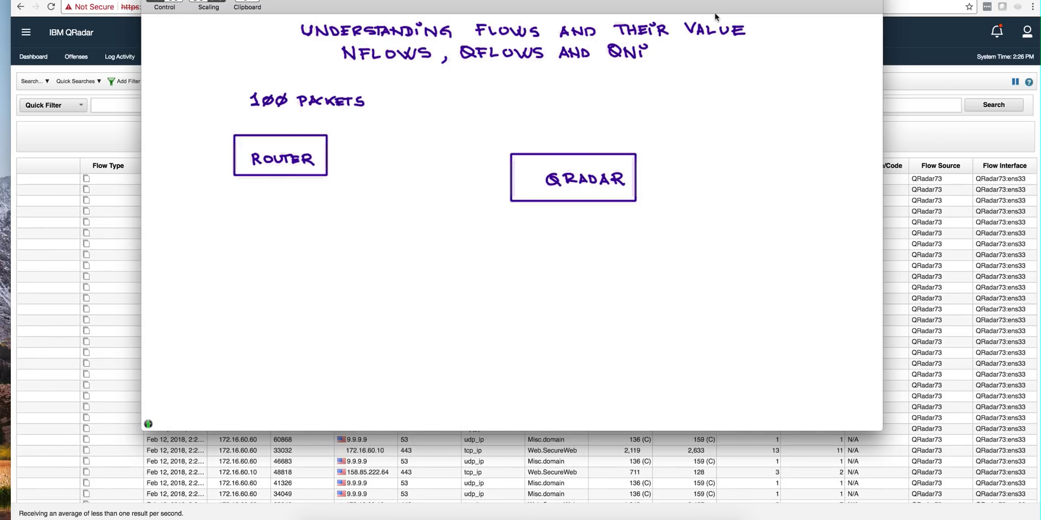
{"action": "mouse_move", "coordinate": [238, 102]}
{"action": "left_mouse_down"}
{"action": "mouse_move", "coordinate": [197, 136]}
{"action": "mouse_move", "coordinate": [232, 157]}
{"action": "mouse_move", "coordinate": [220, 166]}
{"action": "left_mouse_up"}
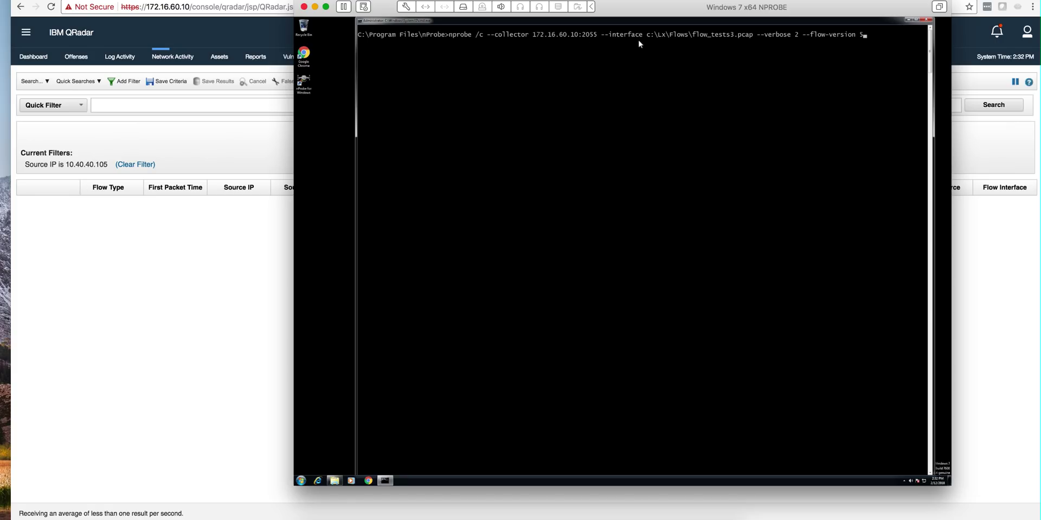
Step: Run nProbe on flow_tests3.pcap, exporting NetFlow version 5 to collector 172.16.60.10:2055, and switch to QRadar's flow list
{"action": "type", "text": "3"}
{"action": "key", "text": "Return"}
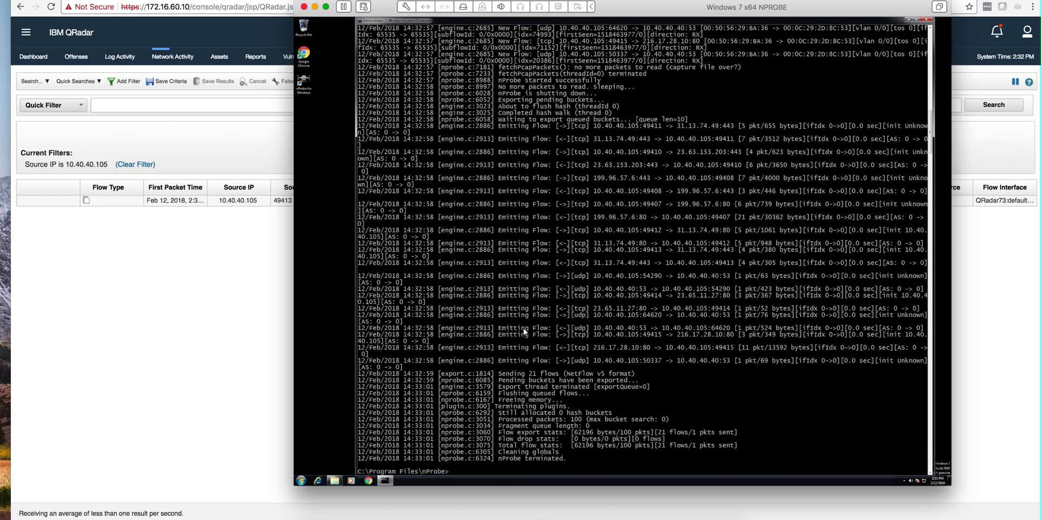
{"action": "left_click", "coordinate": [259, 284]}
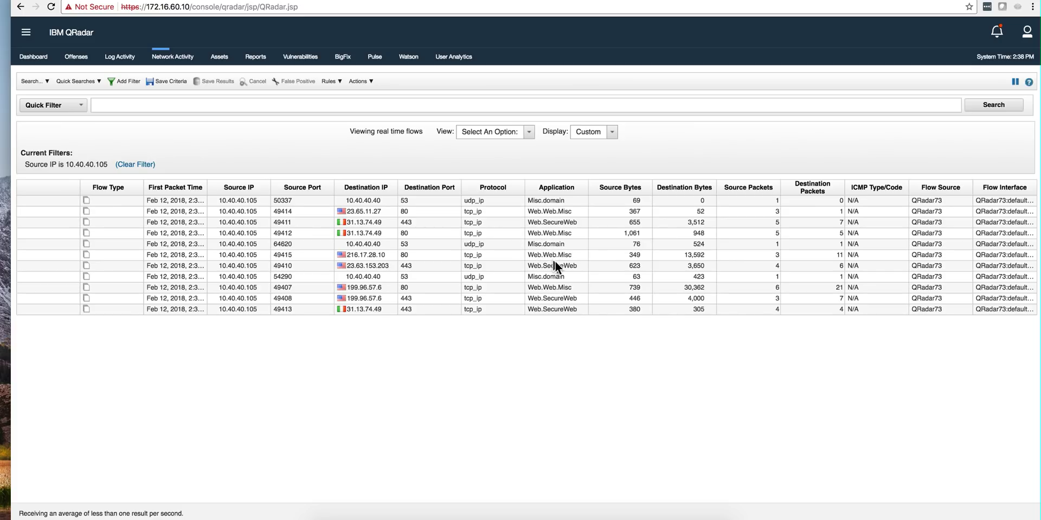
{"action": "mouse_move", "coordinate": [550, 275]}
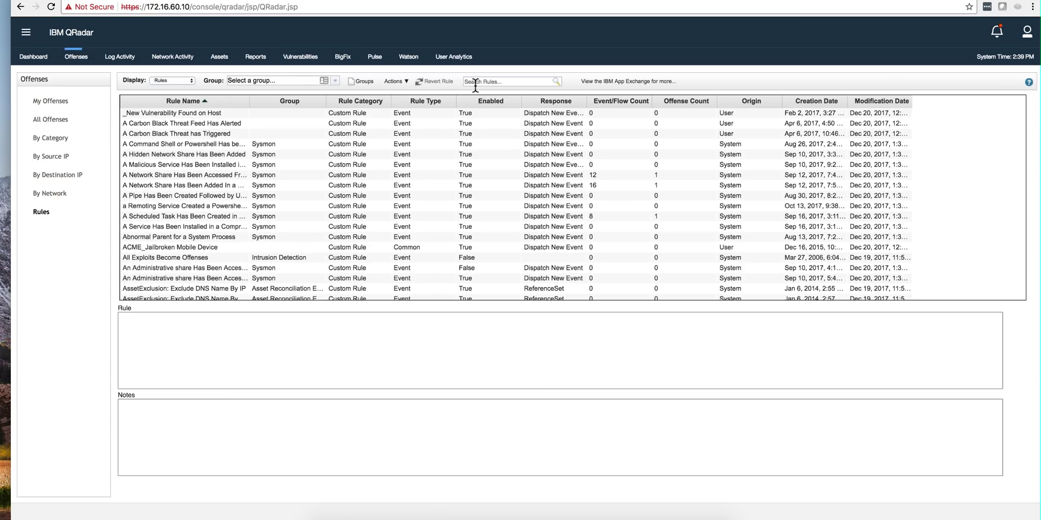
Step: Search the offense rules for "scan"
{"action": "left_click", "coordinate": [474, 83]}
{"action": "type", "text": "scan"}
{"action": "left_click", "coordinate": [557, 82]}
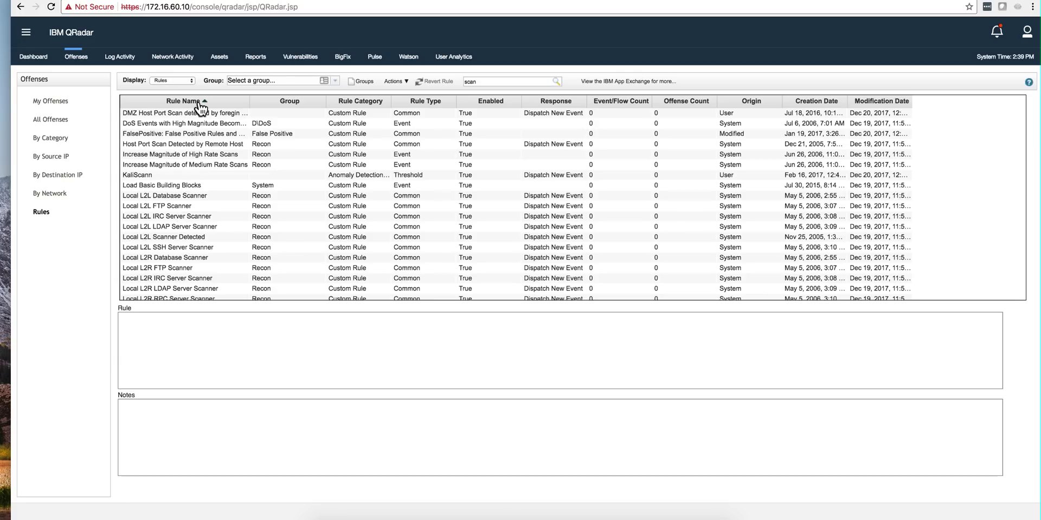
Step: Pause the real-time network flows and examine the details and payloads of the flow from source port 49414 to 23.65.11.27
{"action": "left_click", "coordinate": [168, 58]}
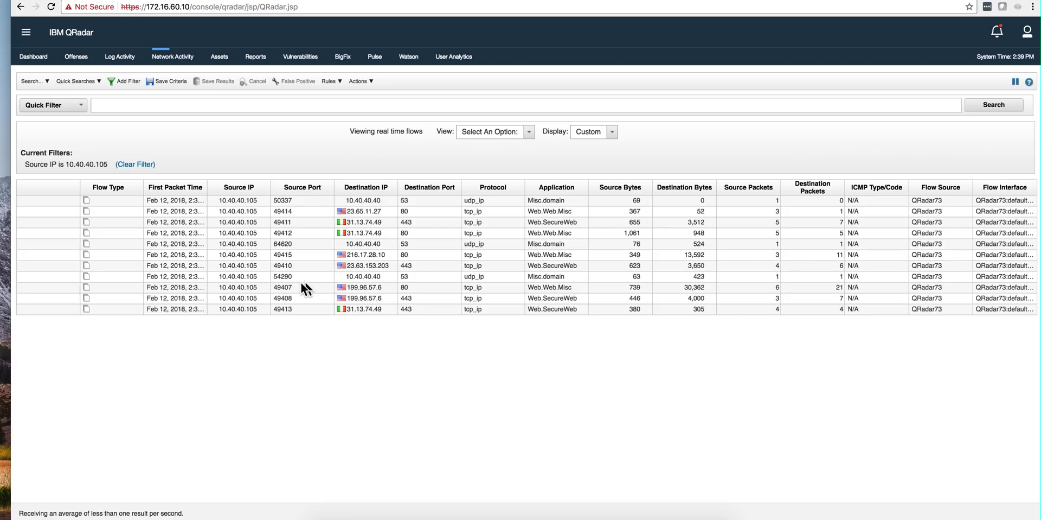
{"action": "left_click", "coordinate": [1015, 81]}
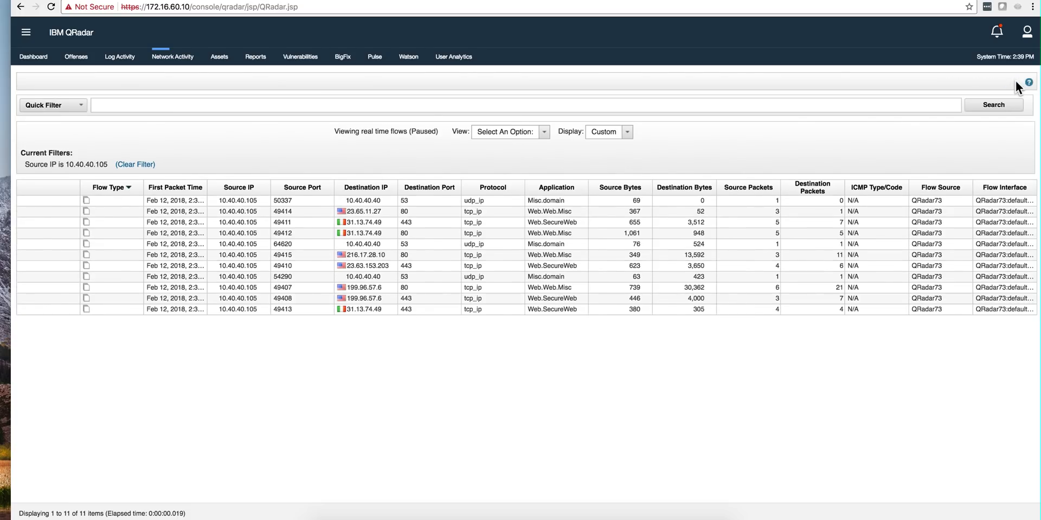
{"action": "double_click", "coordinate": [257, 211]}
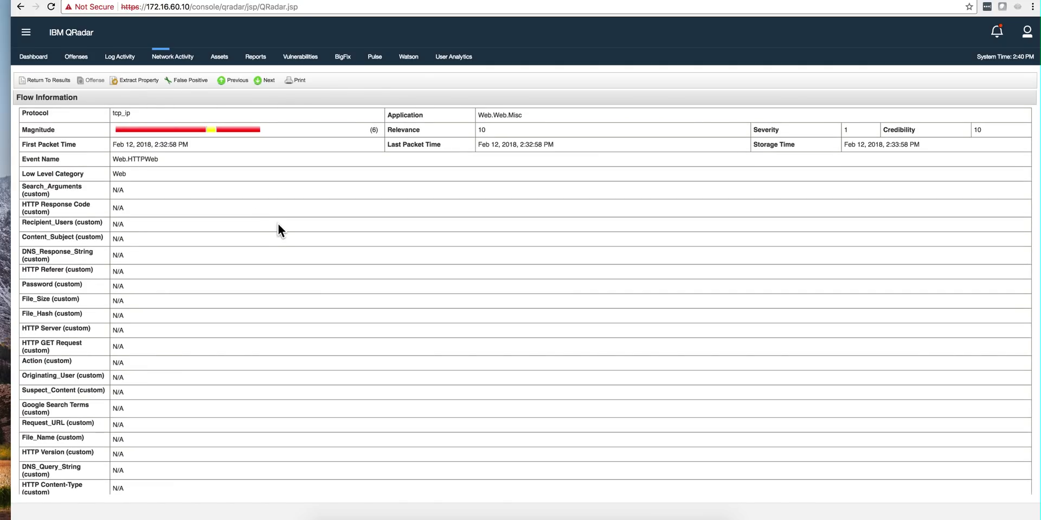
{"action": "scroll", "coordinate": [274, 222], "scroll_direction": "down", "scroll_amount": 5}
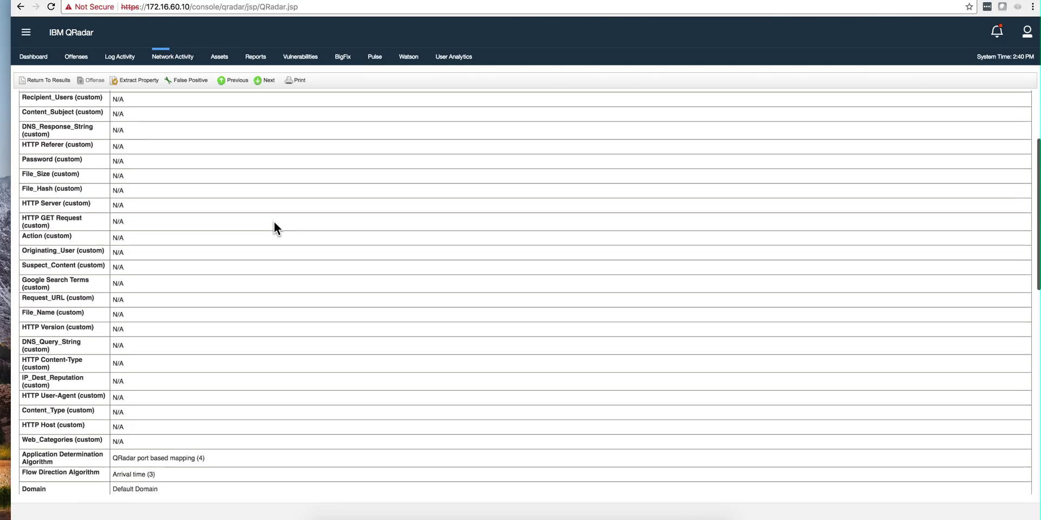
{"action": "scroll", "coordinate": [275, 222], "scroll_direction": "down", "scroll_amount": 9}
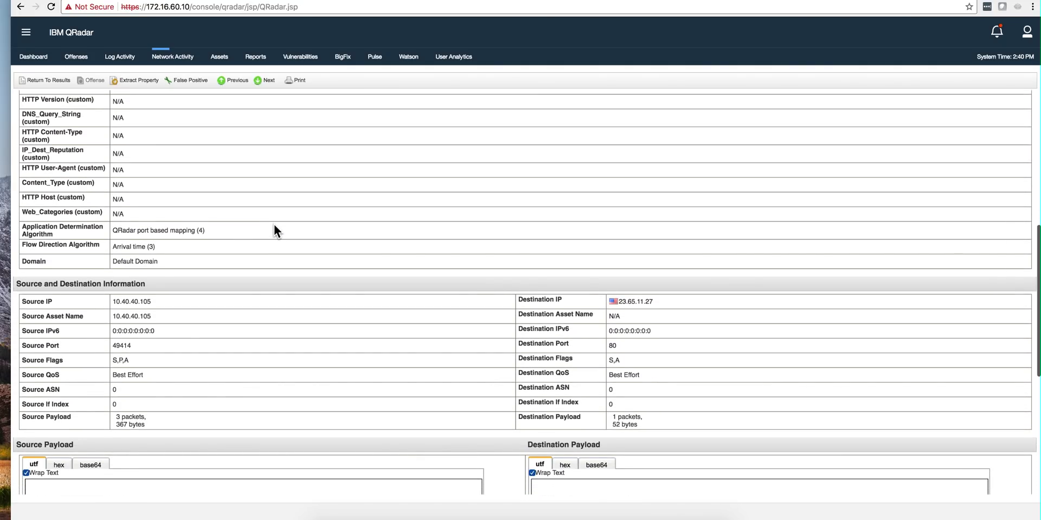
{"action": "scroll", "coordinate": [275, 224], "scroll_direction": "down", "scroll_amount": 8}
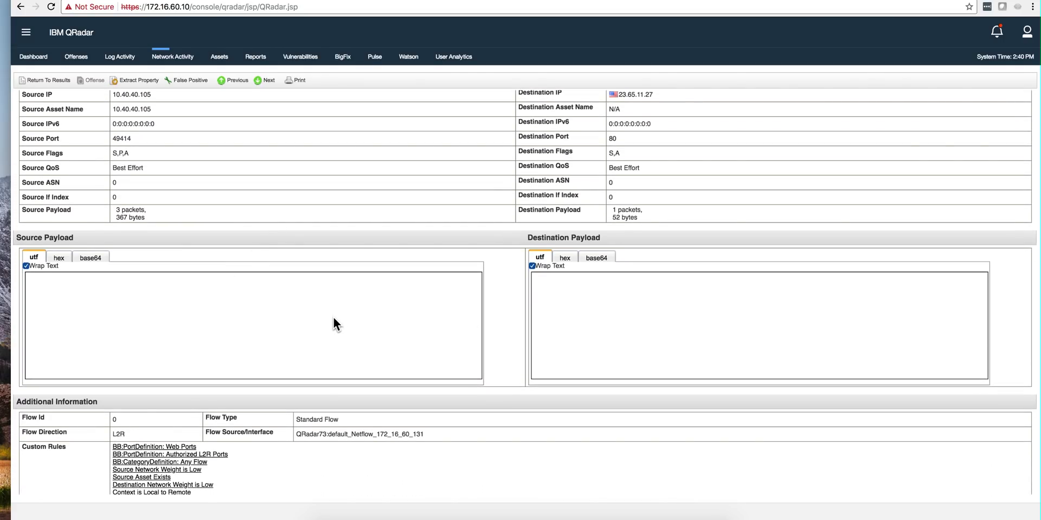
{"action": "scroll", "coordinate": [333, 318], "scroll_direction": "up", "scroll_amount": 15}
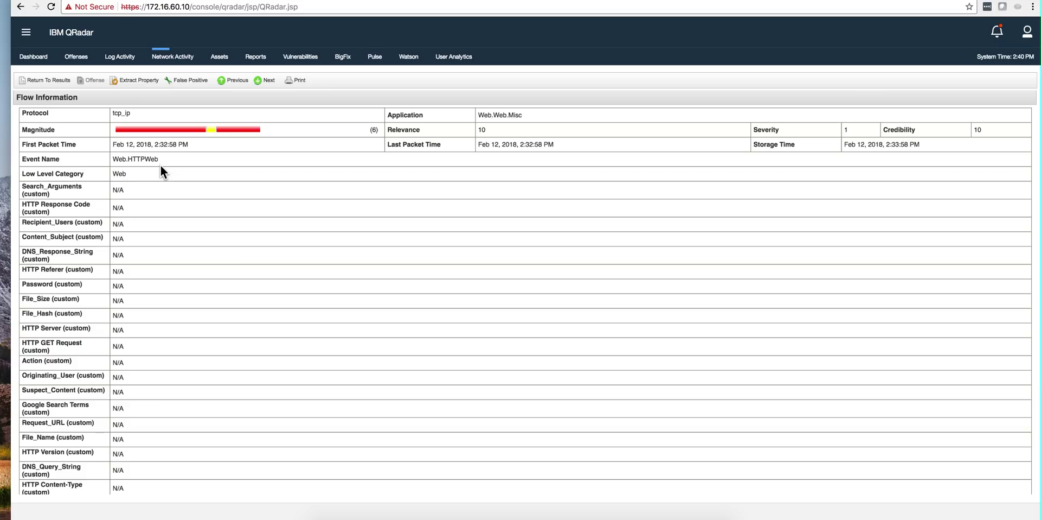
Step: Open the list of configured flow sources in the administration settings
{"action": "left_click", "coordinate": [31, 37]}
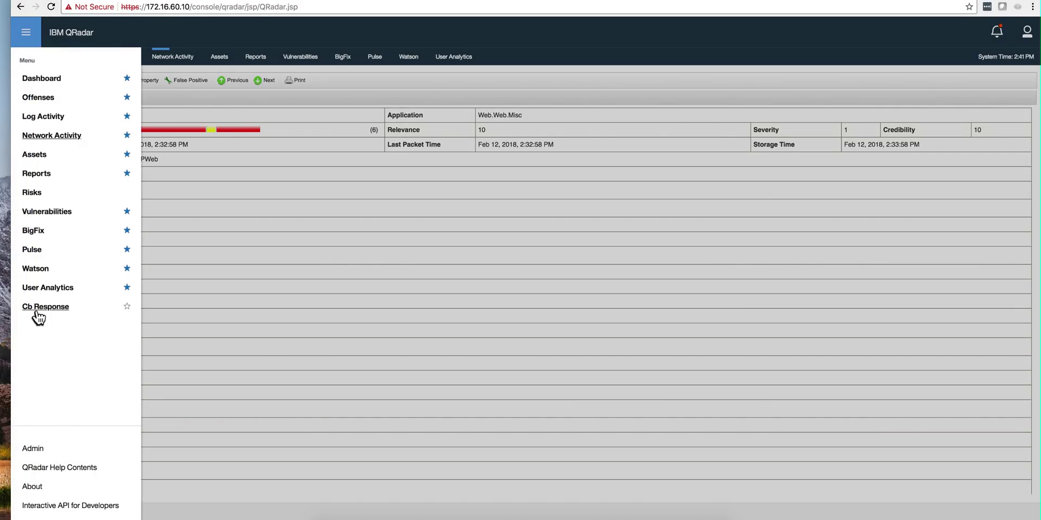
{"action": "left_click", "coordinate": [29, 447]}
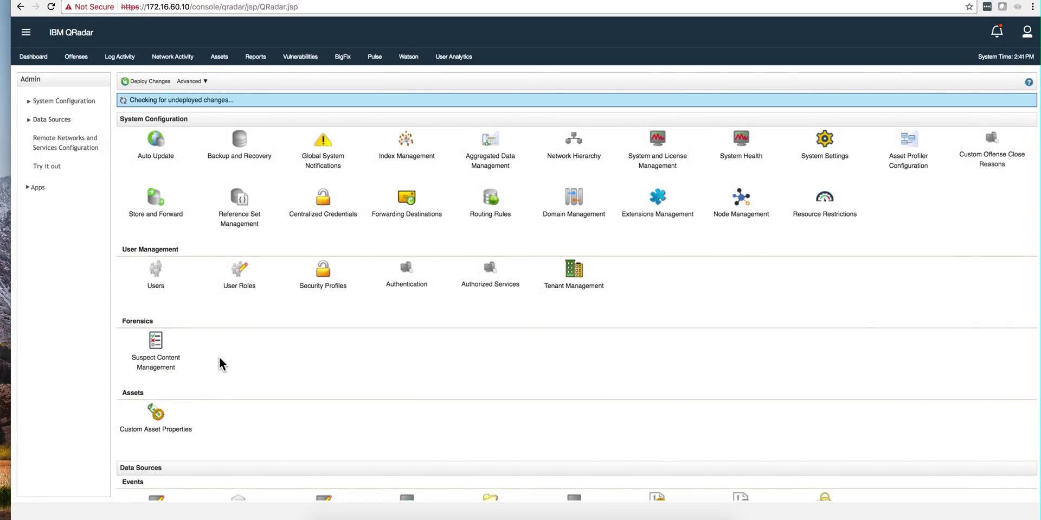
{"action": "scroll", "coordinate": [220, 355], "scroll_direction": "down", "scroll_amount": 4}
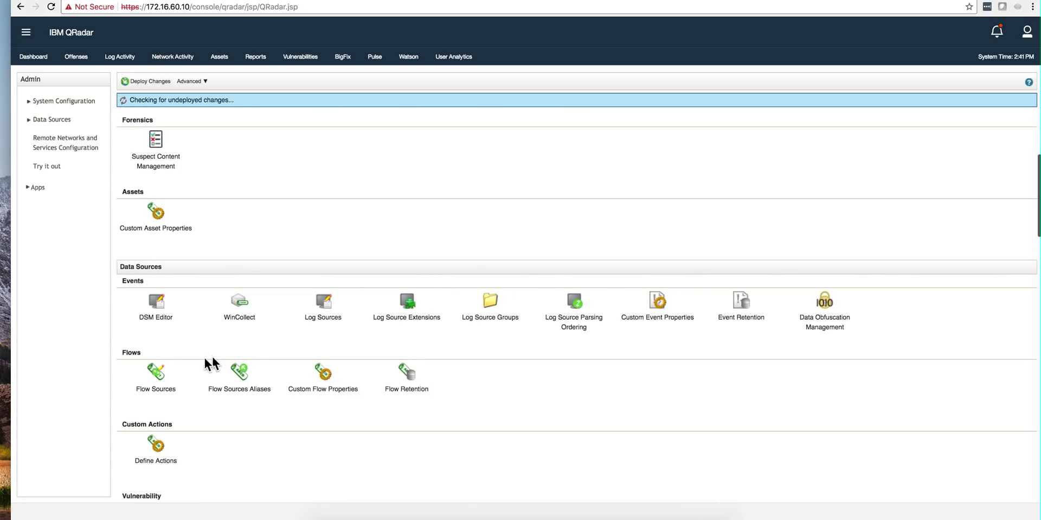
{"action": "left_click", "coordinate": [158, 376]}
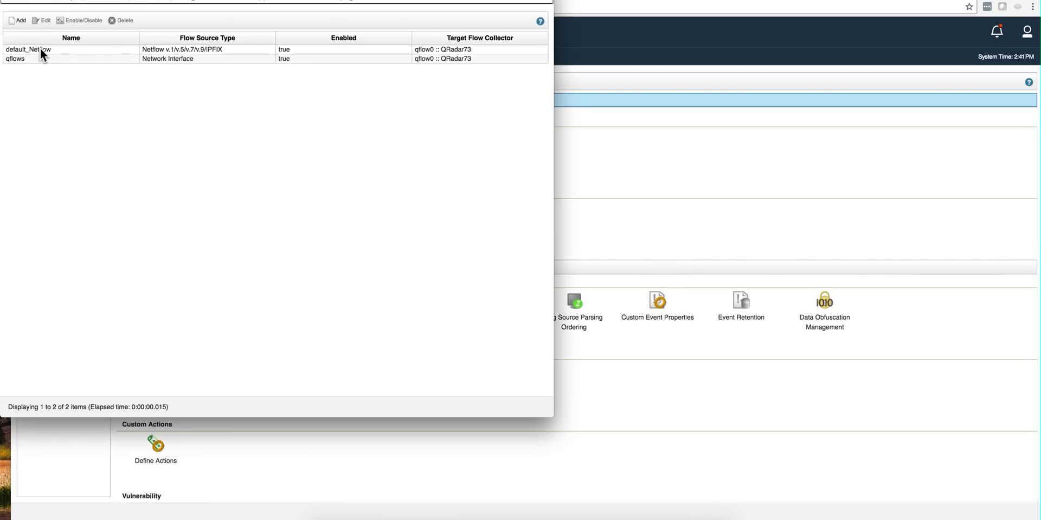
Step: Review the settings of the default_Netflow and qflows flow sources and close them without saving
{"action": "left_click", "coordinate": [40, 48]}
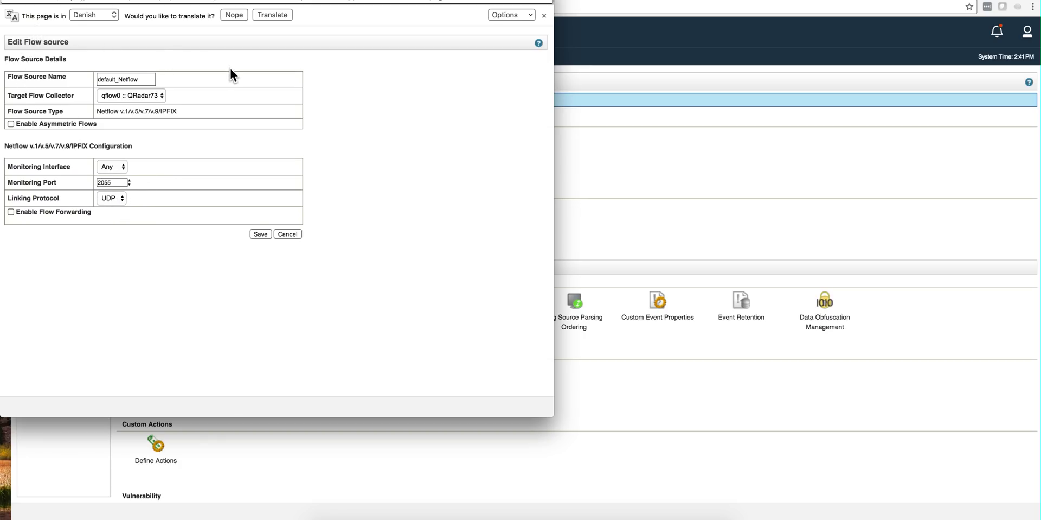
{"action": "left_click", "coordinate": [288, 234]}
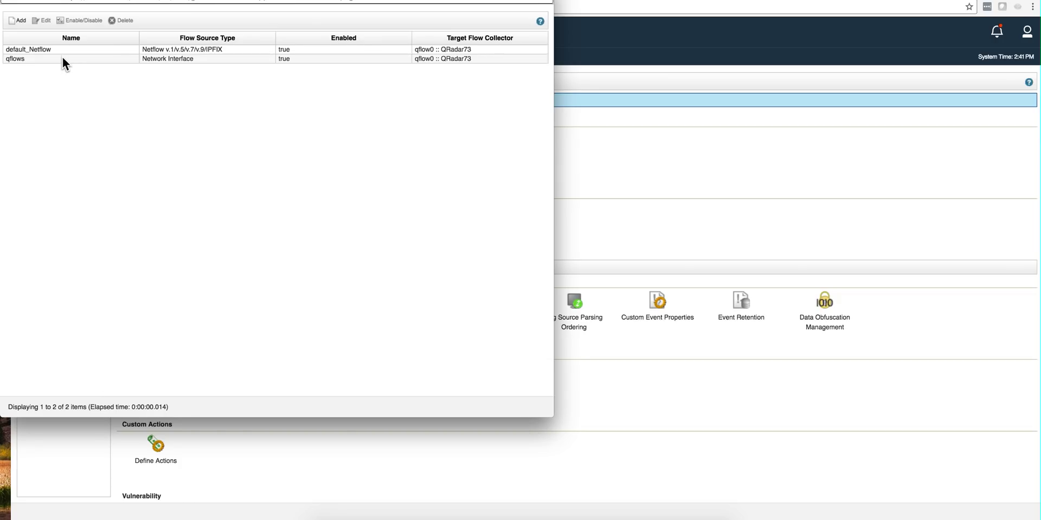
{"action": "double_click", "coordinate": [62, 58]}
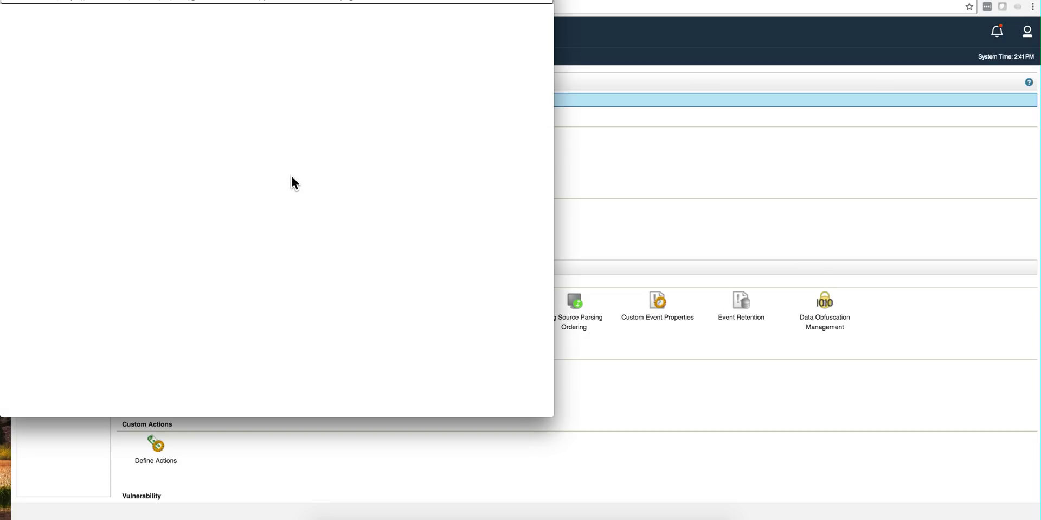
{"action": "key", "text": "super+w"}
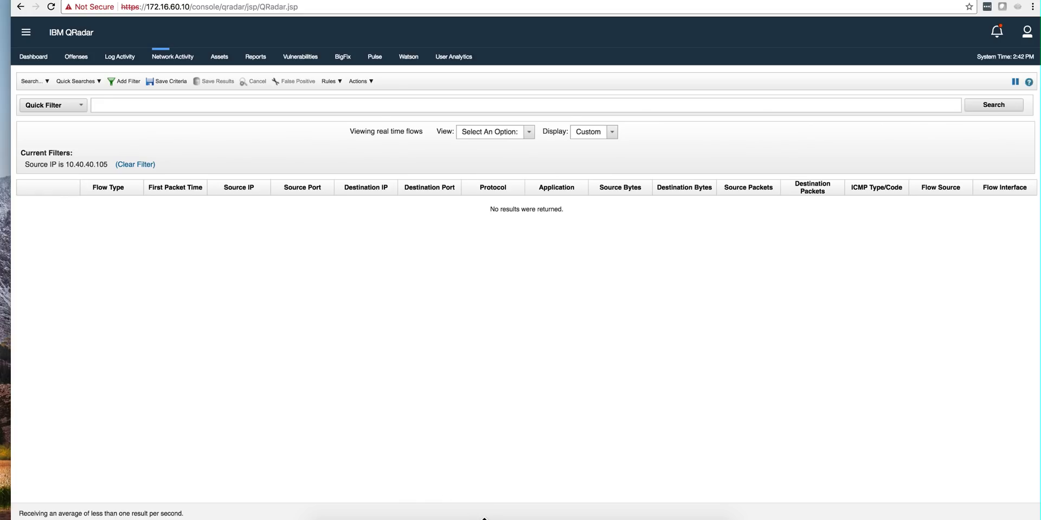
Step: In the terminal, replay /demo/flows/flow_tests3.pcap once through ens33 at 30 packets per second with tcpreplay, and return to QRadar
{"action": "left_click", "coordinate": [482, 517]}
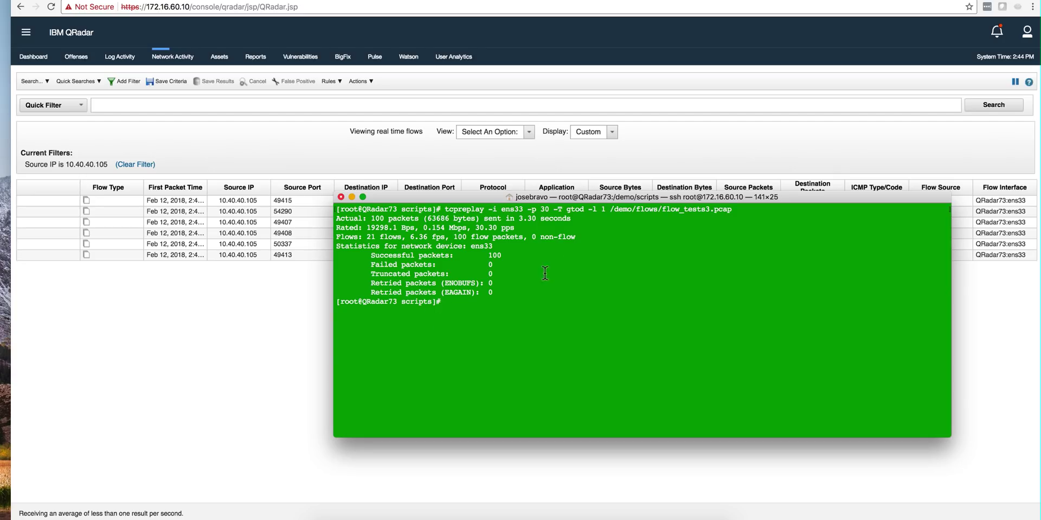
{"action": "left_click", "coordinate": [236, 277]}
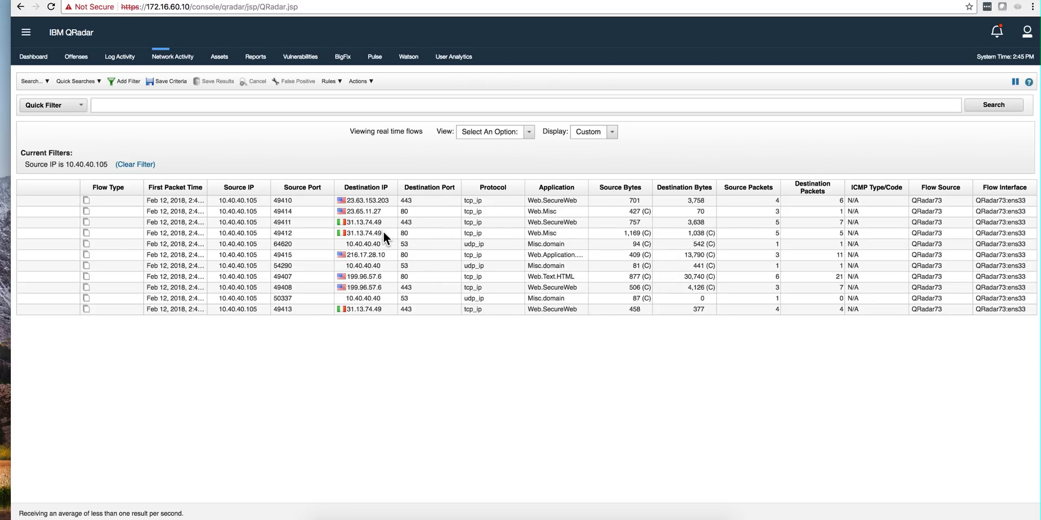
Step: Pause the real-time flows and examine the details of the flow from source port 49412 to 31.13.74.49
{"action": "left_click", "coordinate": [1016, 82]}
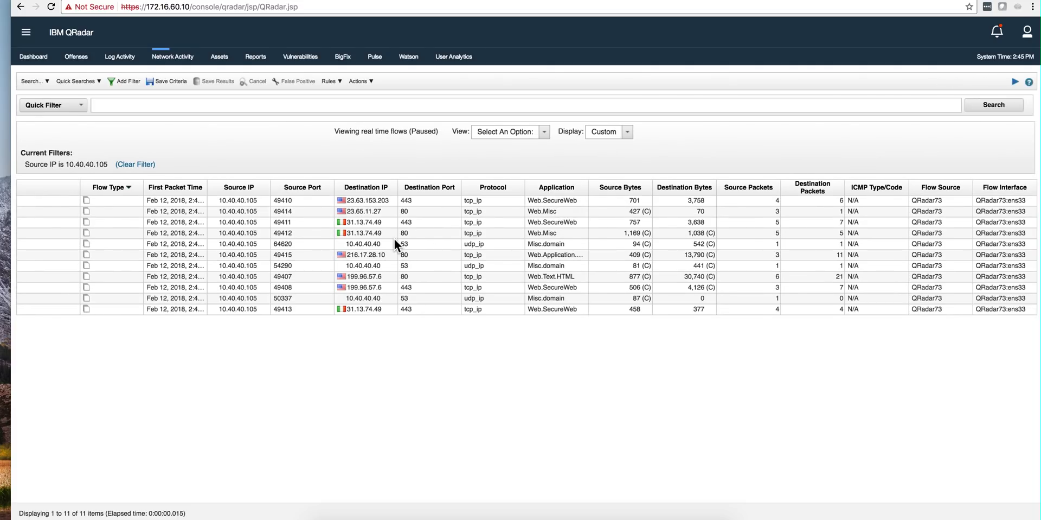
{"action": "double_click", "coordinate": [371, 235]}
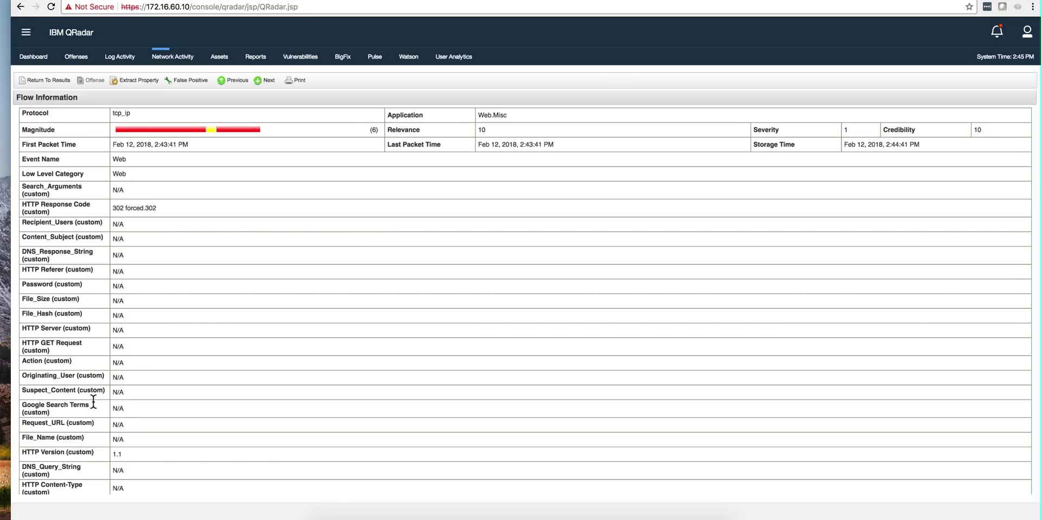
{"action": "scroll", "coordinate": [95, 373], "scroll_direction": "down", "scroll_amount": 10}
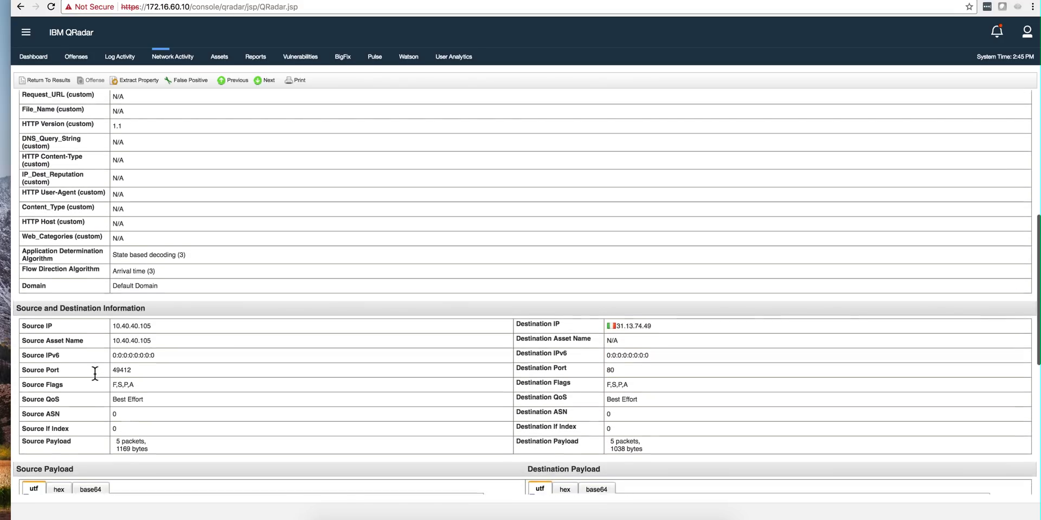
{"action": "scroll", "coordinate": [95, 375], "scroll_direction": "down", "scroll_amount": 3}
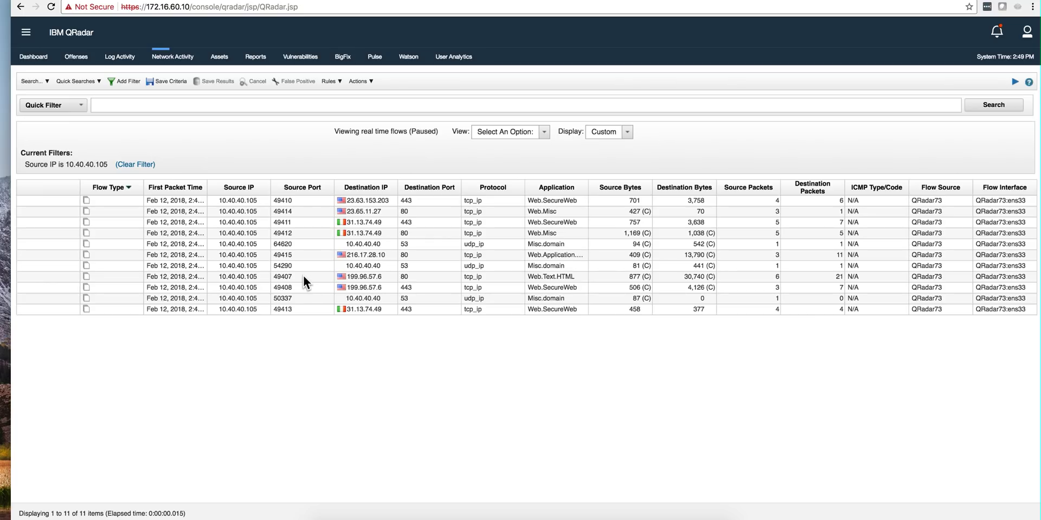
Step: Examine the details and payloads of the Web.Text.HTML flow from source port 49407 to 199.96.57.6, and return to the results
{"action": "double_click", "coordinate": [303, 275]}
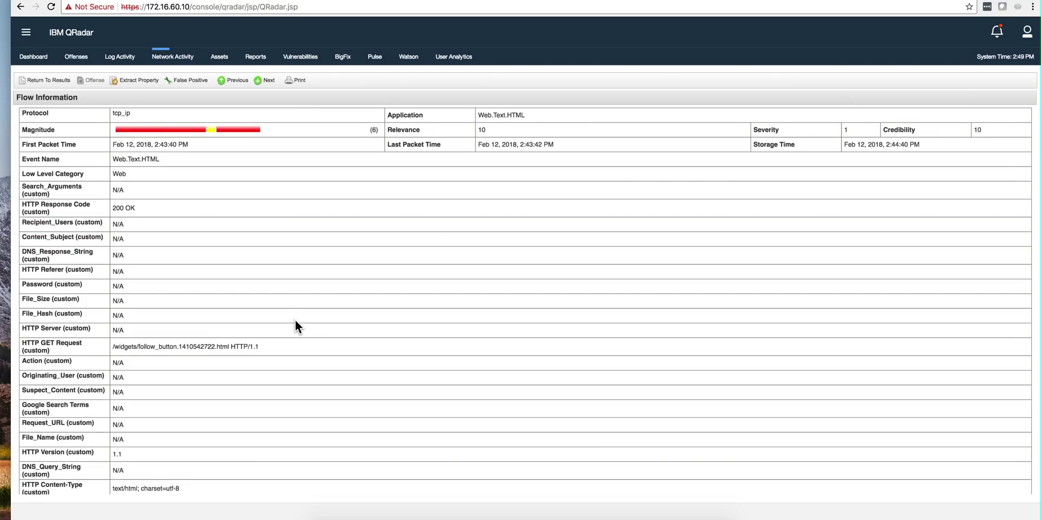
{"action": "scroll", "coordinate": [295, 320], "scroll_direction": "down", "scroll_amount": 8}
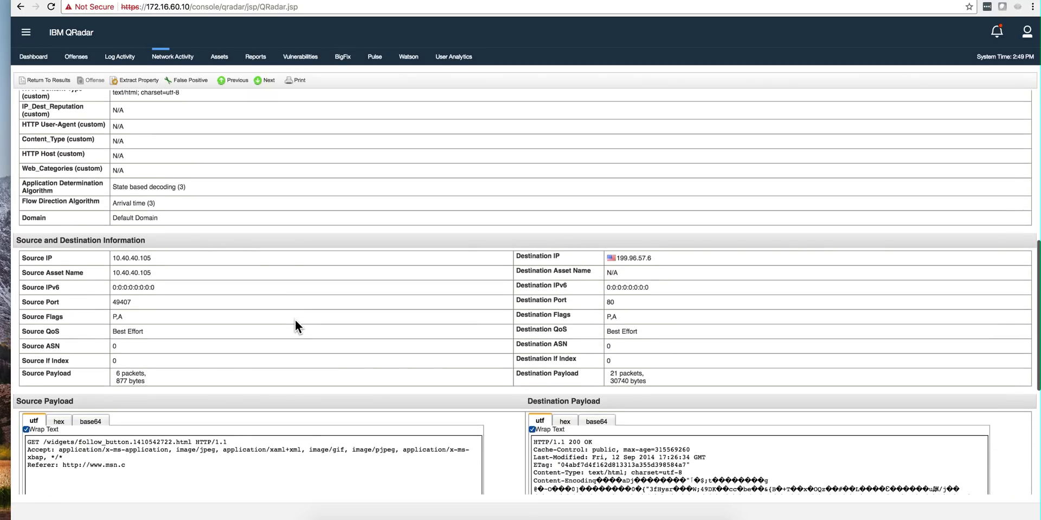
{"action": "scroll", "coordinate": [295, 325], "scroll_direction": "down", "scroll_amount": 1}
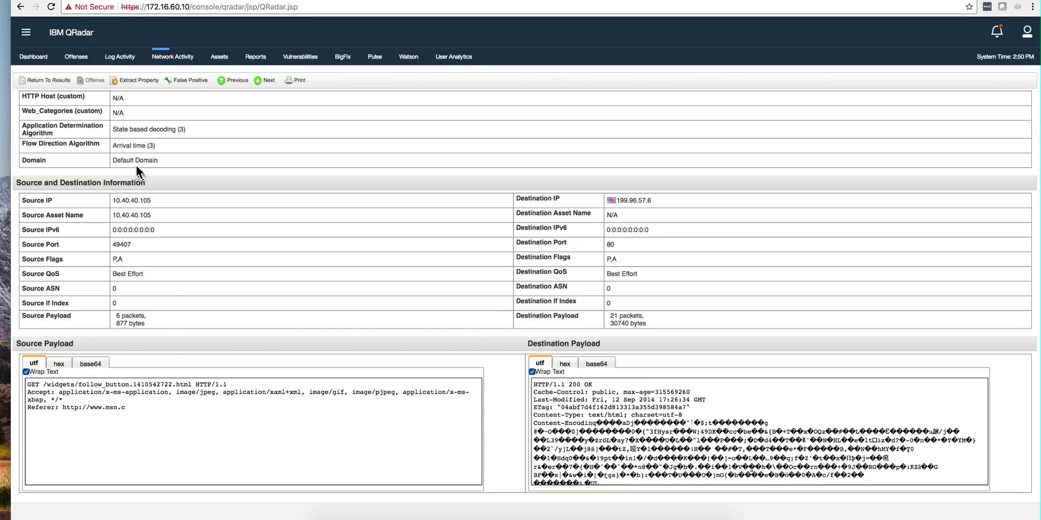
{"action": "left_click", "coordinate": [58, 79]}
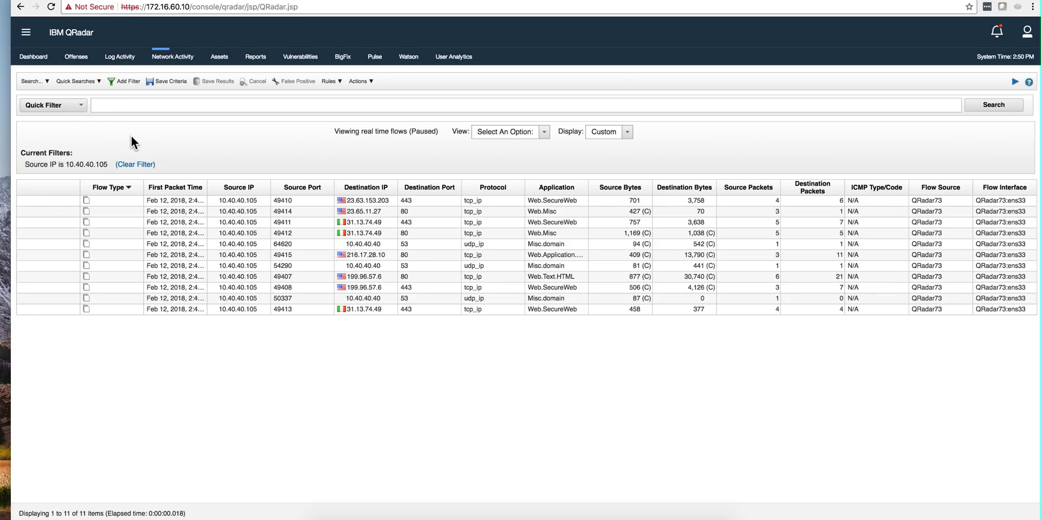
Step: Run the advanced search "select UTF8(destinationpayload) as rawpayload FROM flows where rawpayload like '%facebook%'"
{"action": "left_click", "coordinate": [82, 106]}
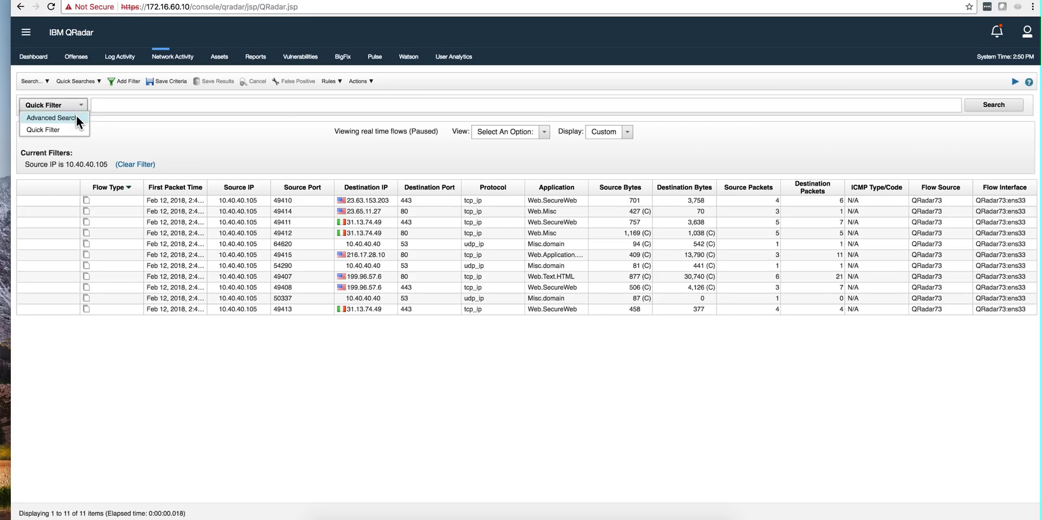
{"action": "left_click", "coordinate": [76, 117]}
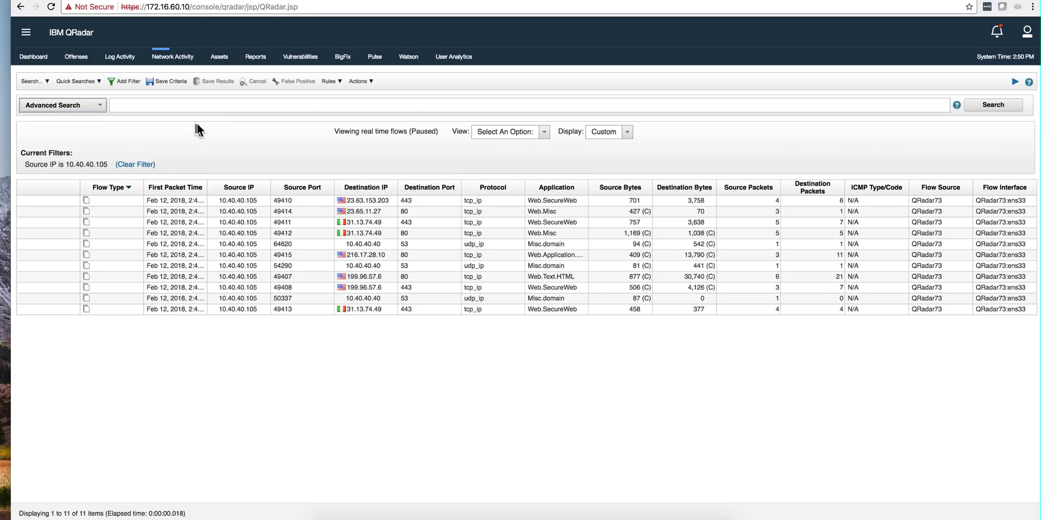
{"action": "left_click", "coordinate": [185, 103]}
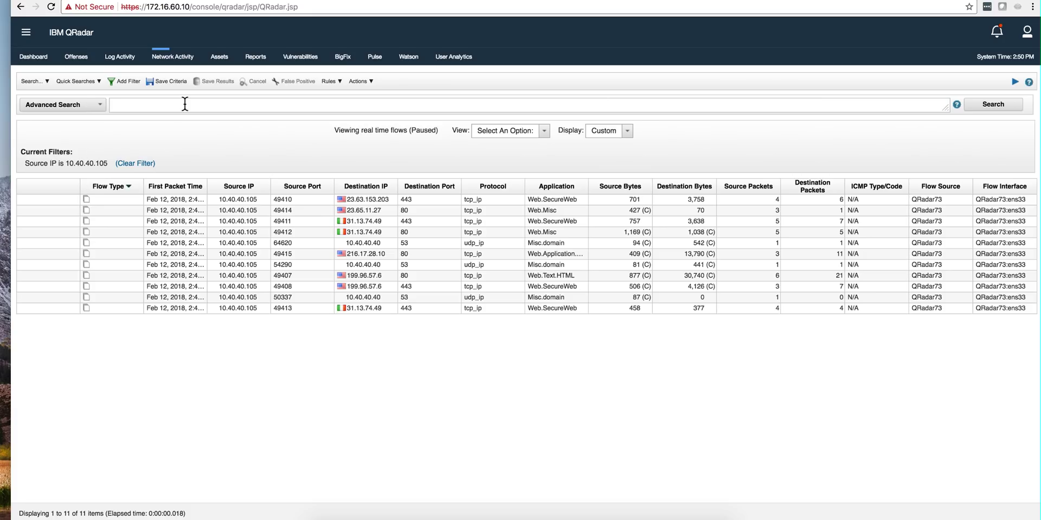
{"action": "type", "text": "select UTF8(destinationpayload) as rawpayload FROM flows where rawpayload like '%facebook%'"}
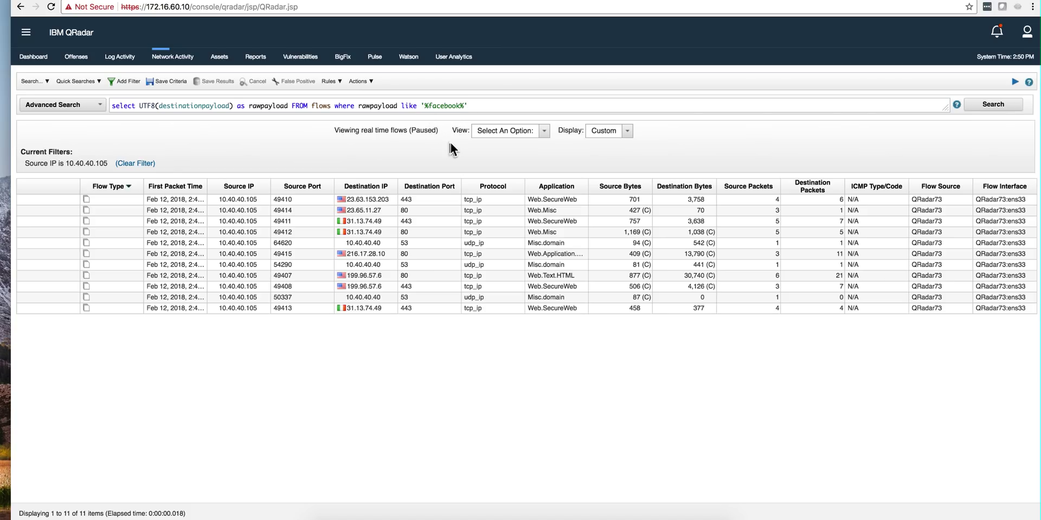
{"action": "left_click", "coordinate": [992, 106]}
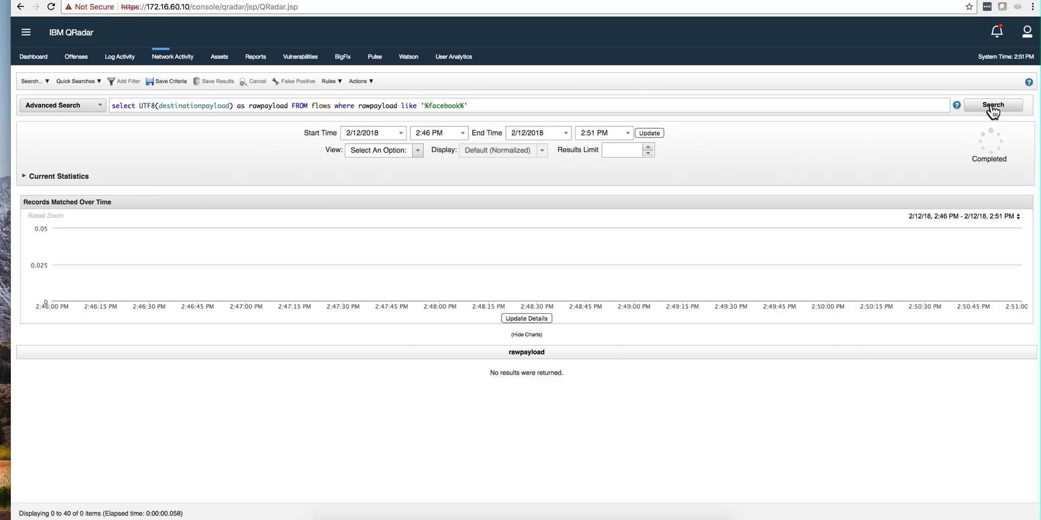
Step: Rerun the raw payload search for facebook over a different time range
{"action": "left_click", "coordinate": [418, 152]}
{"action": "left_click", "coordinate": [404, 204]}
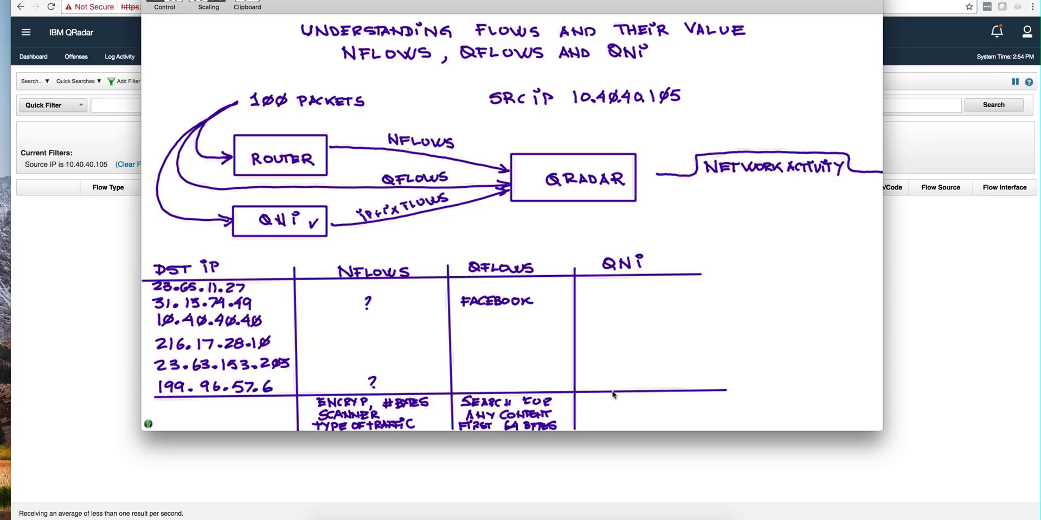
Step: Leave the comparison diagram and run the script ./qni_flows.sh in the terminal
{"action": "left_click", "coordinate": [66, 294]}
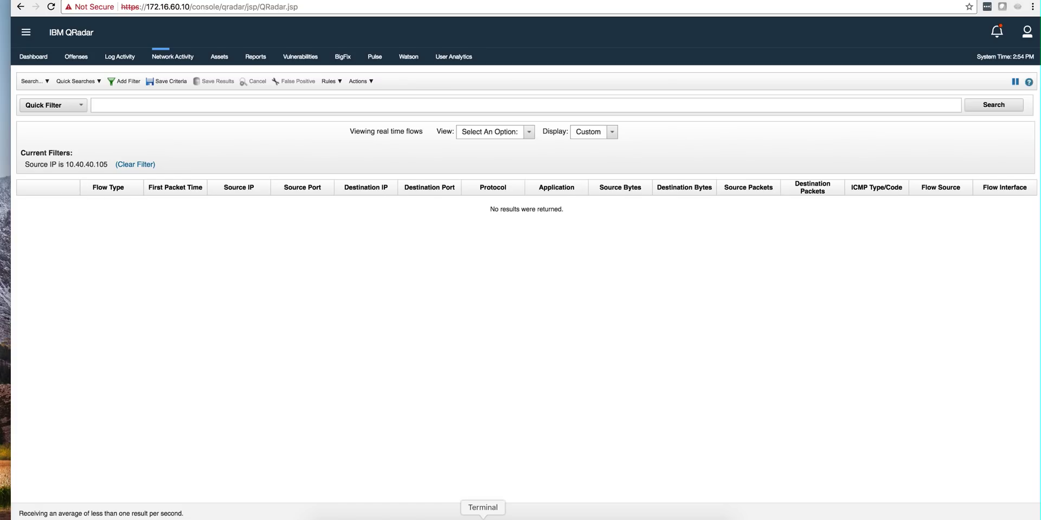
{"action": "left_click", "coordinate": [483, 518]}
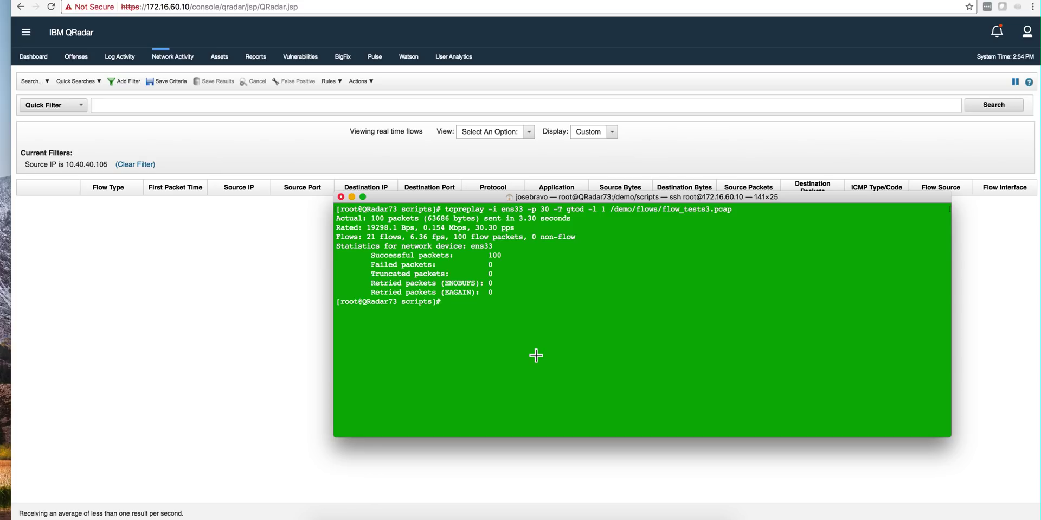
{"action": "type", "text": "./qni_flows.sh"}
{"action": "key", "text": "Return"}
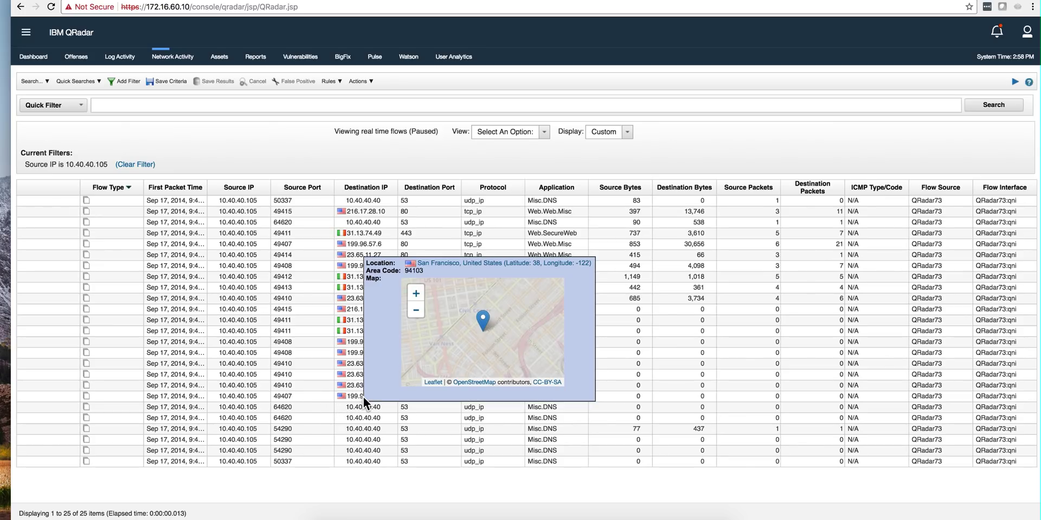
Step: Examine the details of the HttpWeb.Twitter.Application flow from source port 49407 to 199.96.57.6, including its HTTP and file hash fields
{"action": "left_click", "coordinate": [297, 395]}
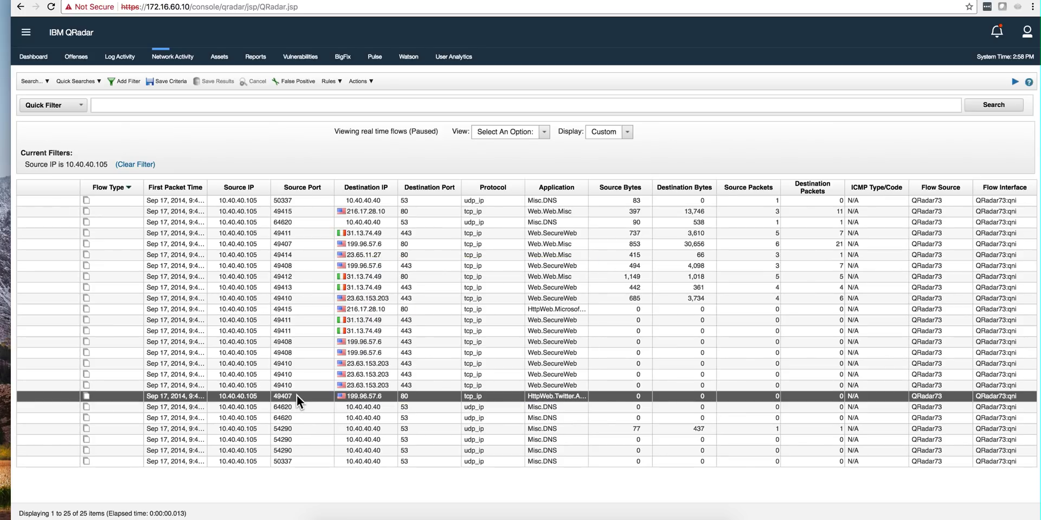
{"action": "double_click", "coordinate": [297, 395]}
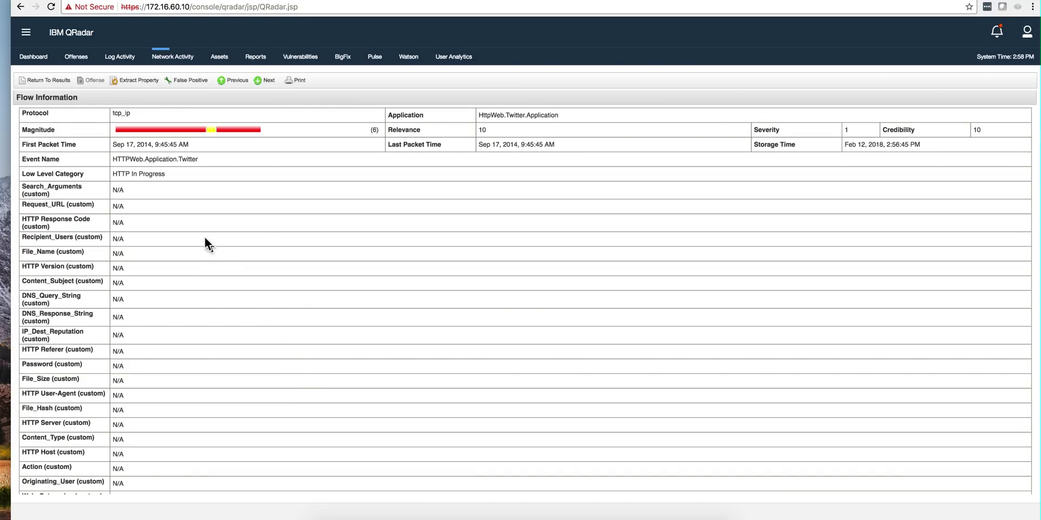
{"action": "scroll", "coordinate": [185, 237], "scroll_direction": "down", "scroll_amount": 5}
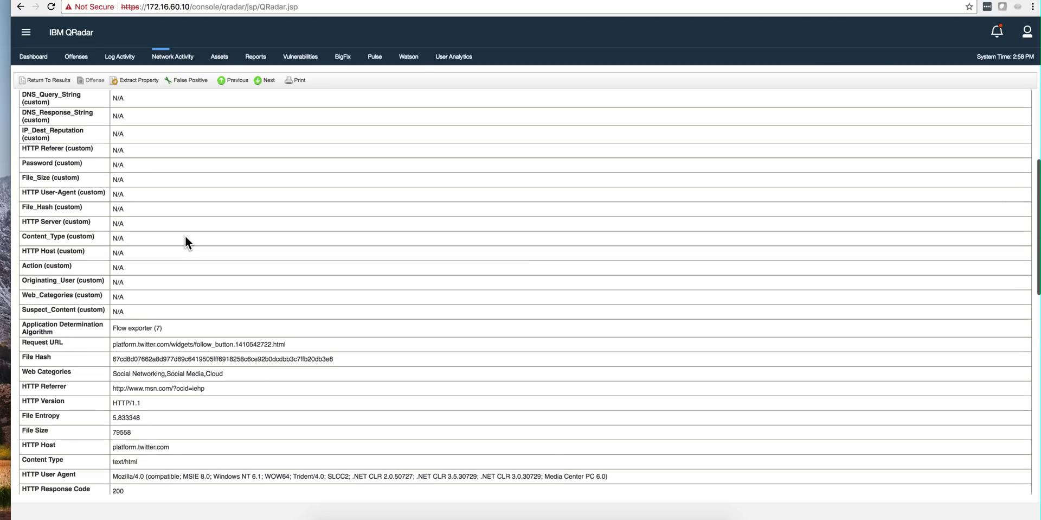
{"action": "scroll", "coordinate": [185, 237], "scroll_direction": "down", "scroll_amount": 2}
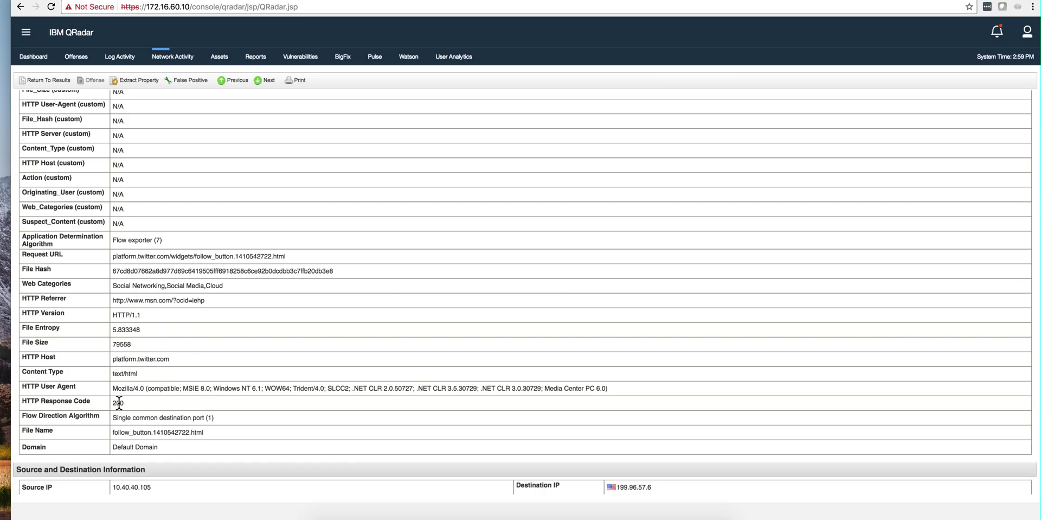
{"action": "scroll", "coordinate": [169, 407], "scroll_direction": "down", "scroll_amount": 3}
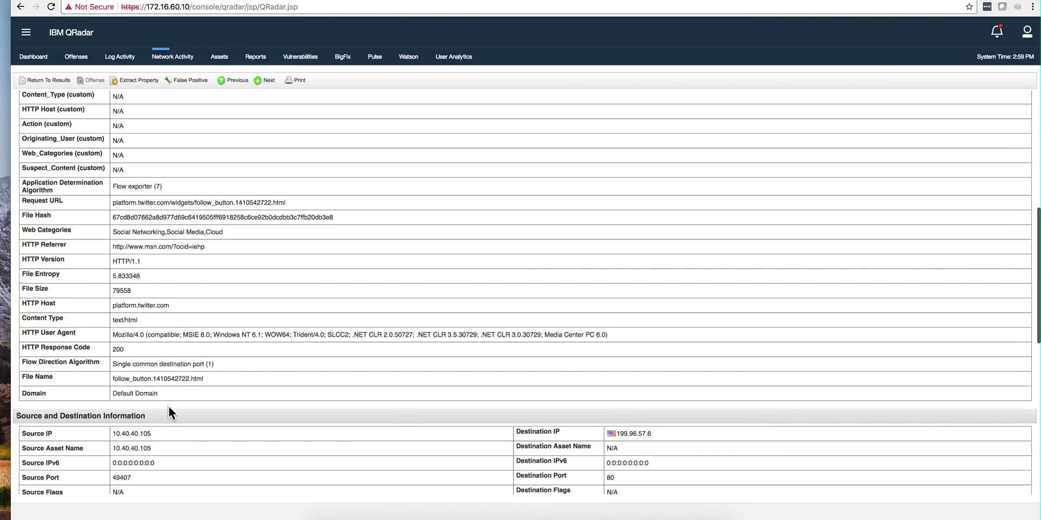
{"action": "scroll", "coordinate": [168, 406], "scroll_direction": "up", "scroll_amount": 5}
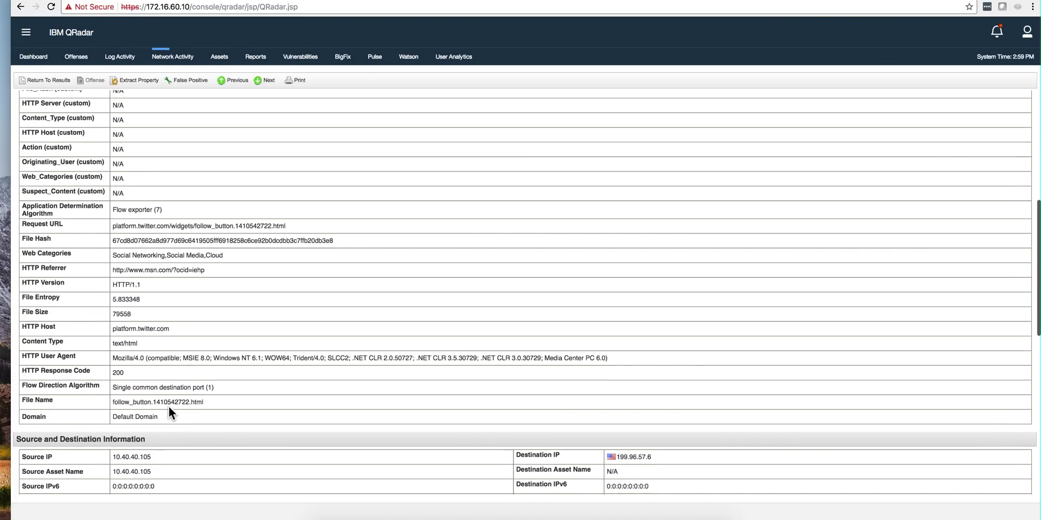
{"action": "scroll", "coordinate": [168, 406], "scroll_direction": "up", "scroll_amount": 5}
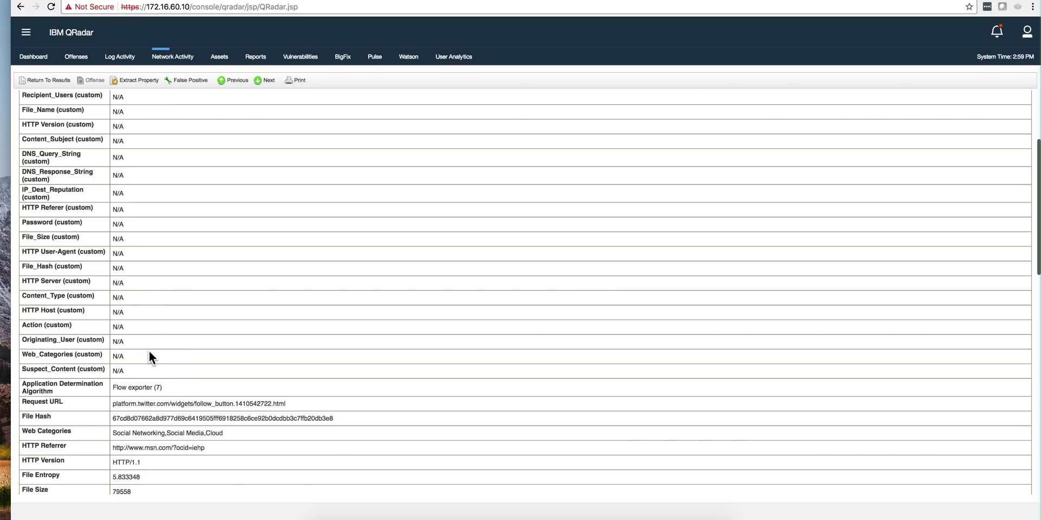
{"action": "scroll", "coordinate": [150, 353], "scroll_direction": "up", "scroll_amount": 2}
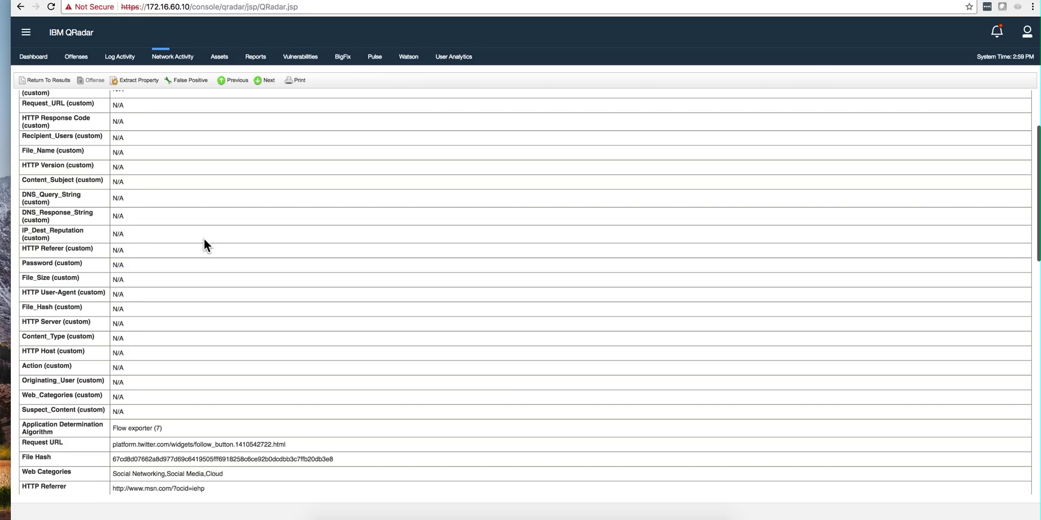
{"action": "scroll", "coordinate": [204, 242], "scroll_direction": "down", "scroll_amount": 3}
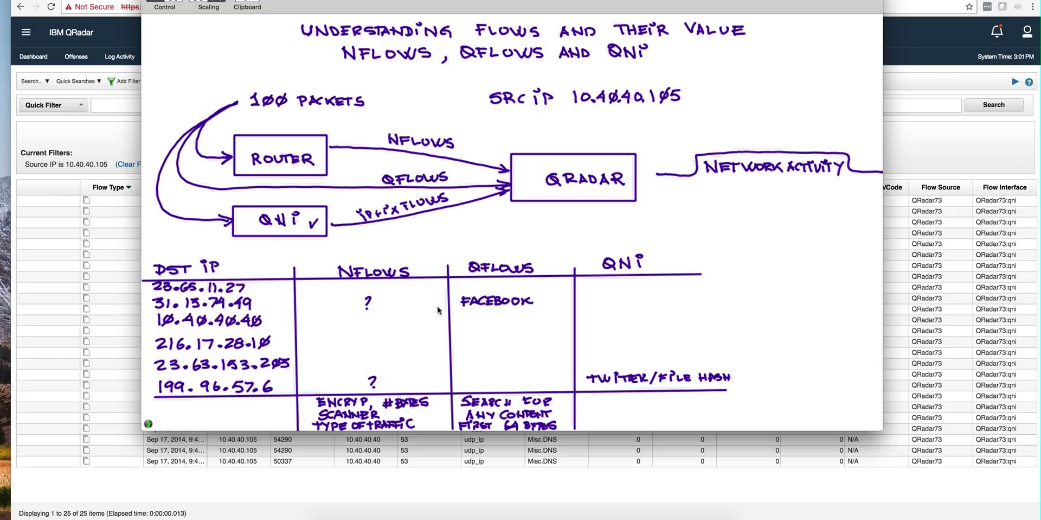
Step: Return to the QRadar flow list and examine the file properties of a zero-byte Web.SecureWeb flow from source port 49411 to 31.13.74.49
{"action": "left_click", "coordinate": [65, 247]}
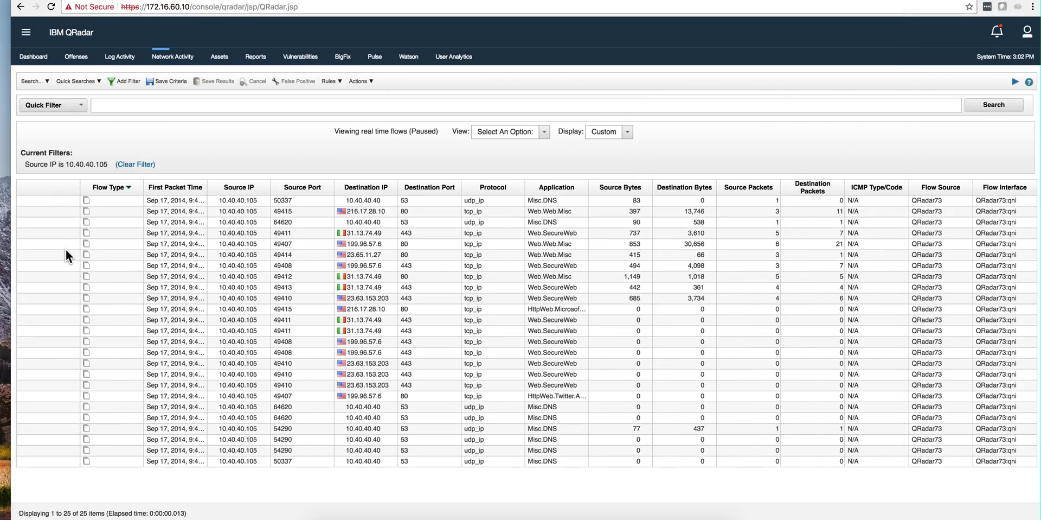
{"action": "double_click", "coordinate": [295, 320]}
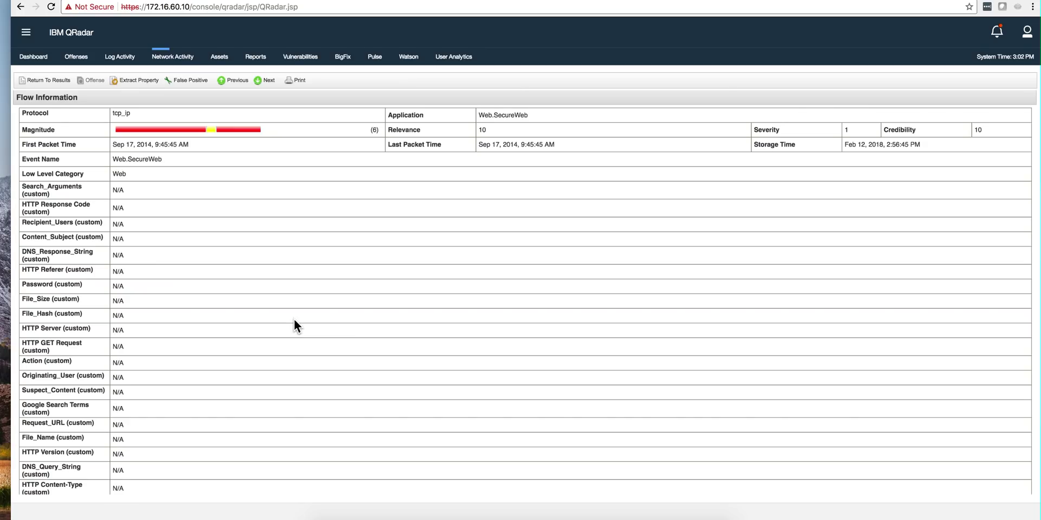
{"action": "scroll", "coordinate": [268, 329], "scroll_direction": "down", "scroll_amount": 5}
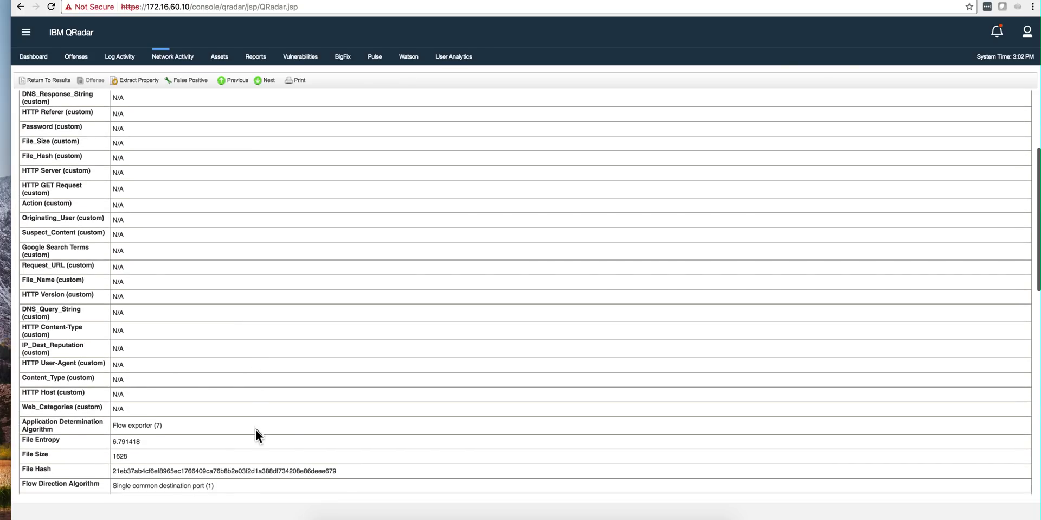
{"action": "scroll", "coordinate": [255, 442], "scroll_direction": "down", "scroll_amount": 2}
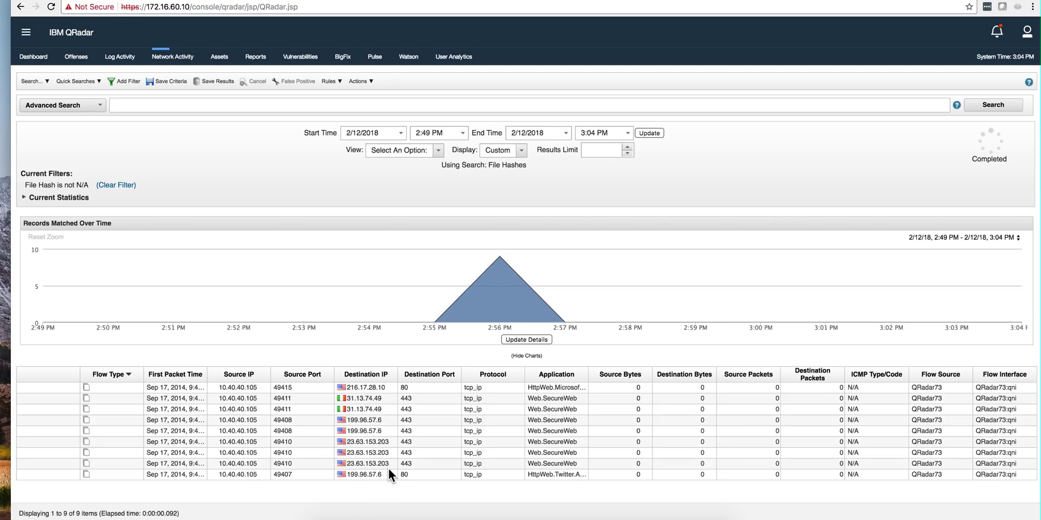
Step: In the File Hashes search results, examine the details of the flow from source port 49415 to 216.17.28.10, and switch to the comparison diagram
{"action": "double_click", "coordinate": [341, 388]}
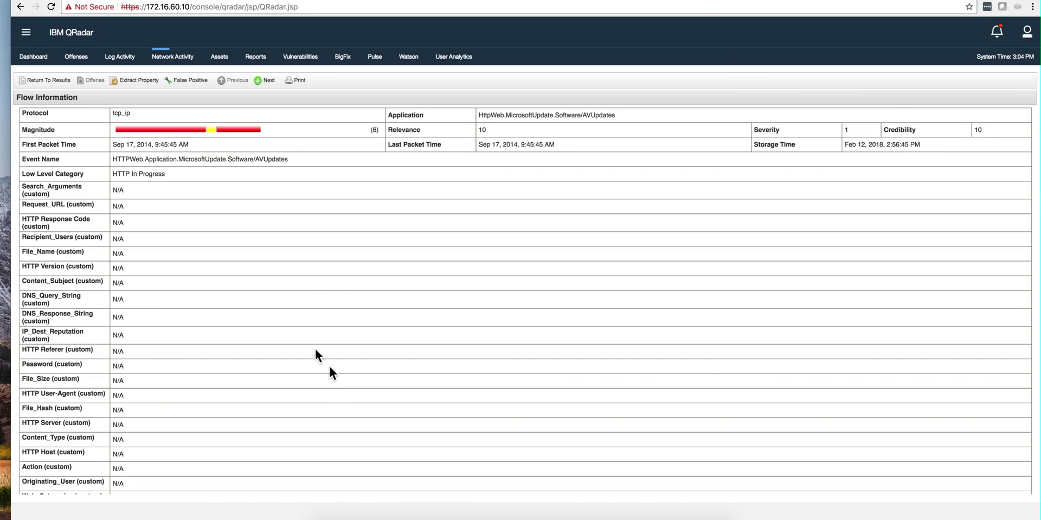
{"action": "scroll", "coordinate": [251, 307], "scroll_direction": "down", "scroll_amount": 5}
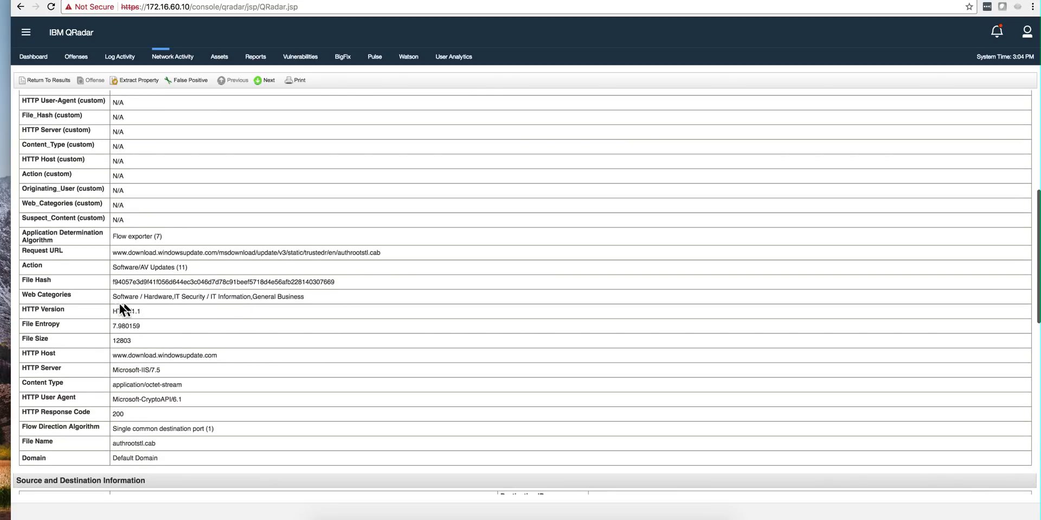
{"action": "scroll", "coordinate": [103, 305], "scroll_direction": "up", "scroll_amount": 4}
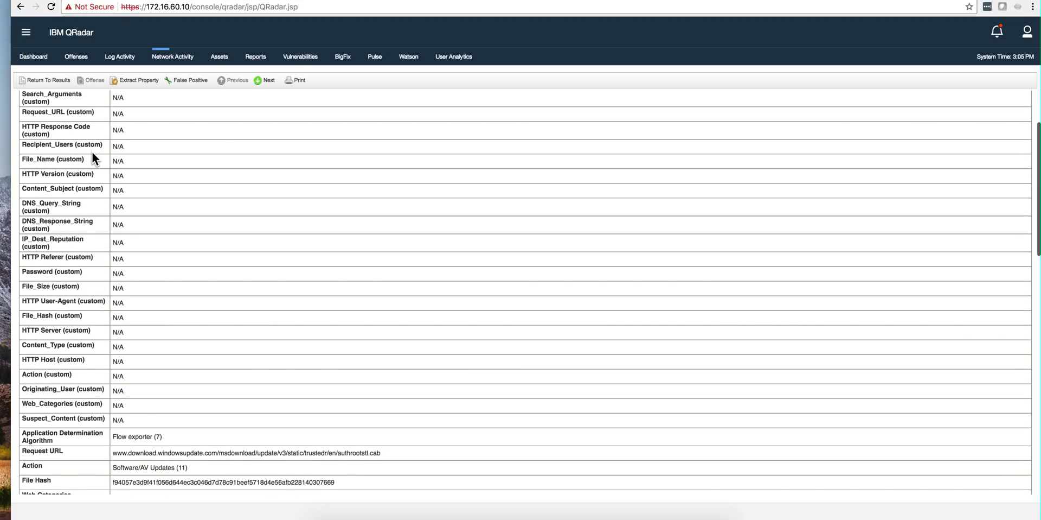
{"action": "scroll", "coordinate": [92, 150], "scroll_direction": "up", "scroll_amount": 2}
{"action": "scroll", "coordinate": [91, 149], "scroll_direction": "down", "scroll_amount": 2}
{"action": "scroll", "coordinate": [92, 151], "scroll_direction": "down", "scroll_amount": 5}
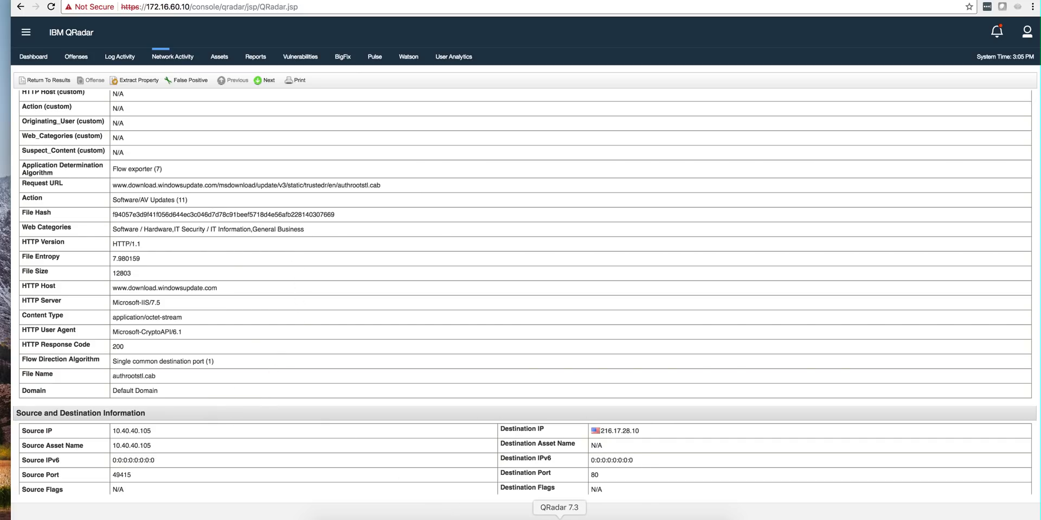
{"action": "left_click", "coordinate": [560, 518]}
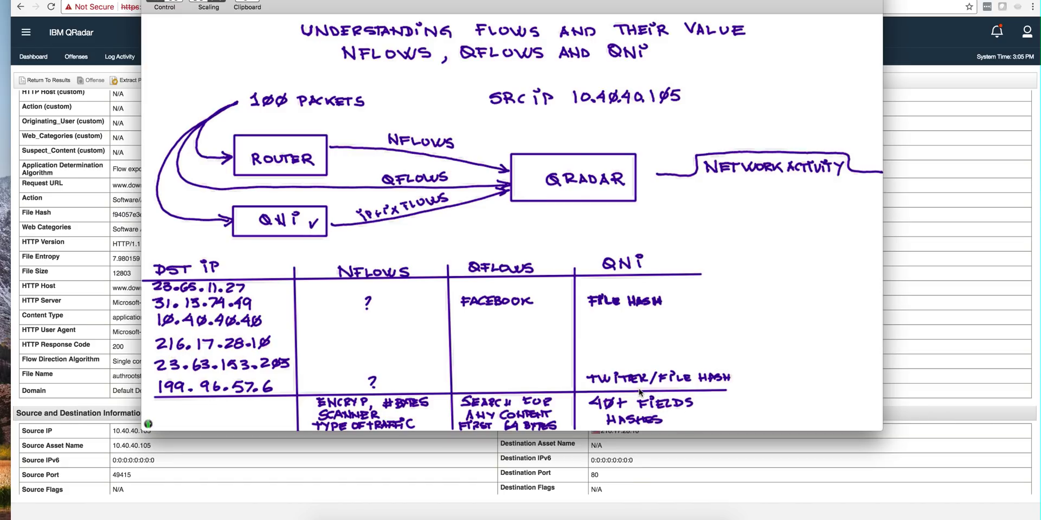